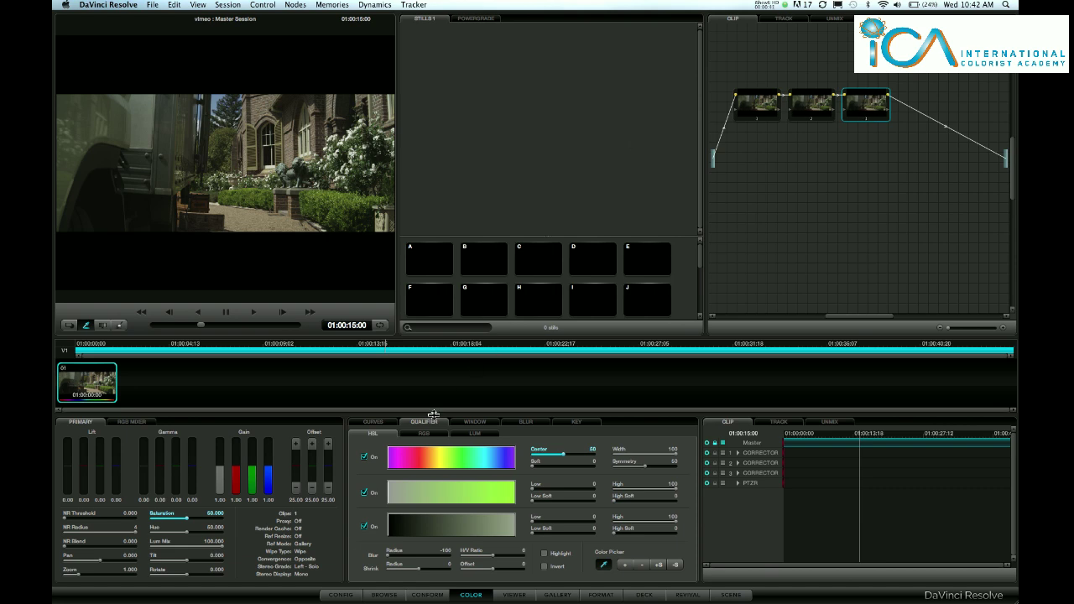
Step: Key the green hedge in node 3 by sampling it, then check the matte with Highlight
left_click(602, 563)
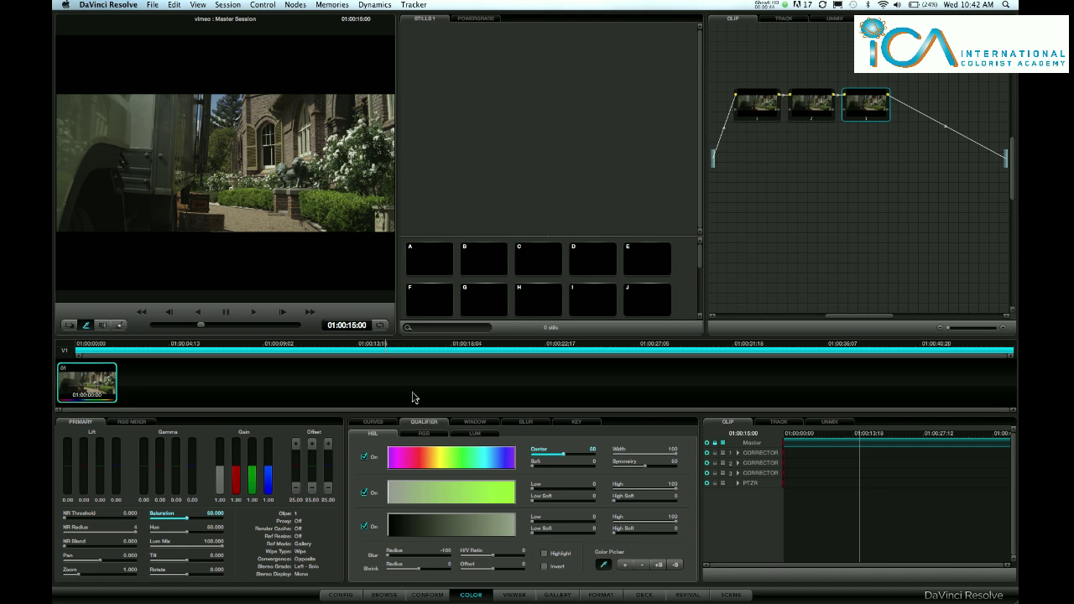
left_click(318, 201)
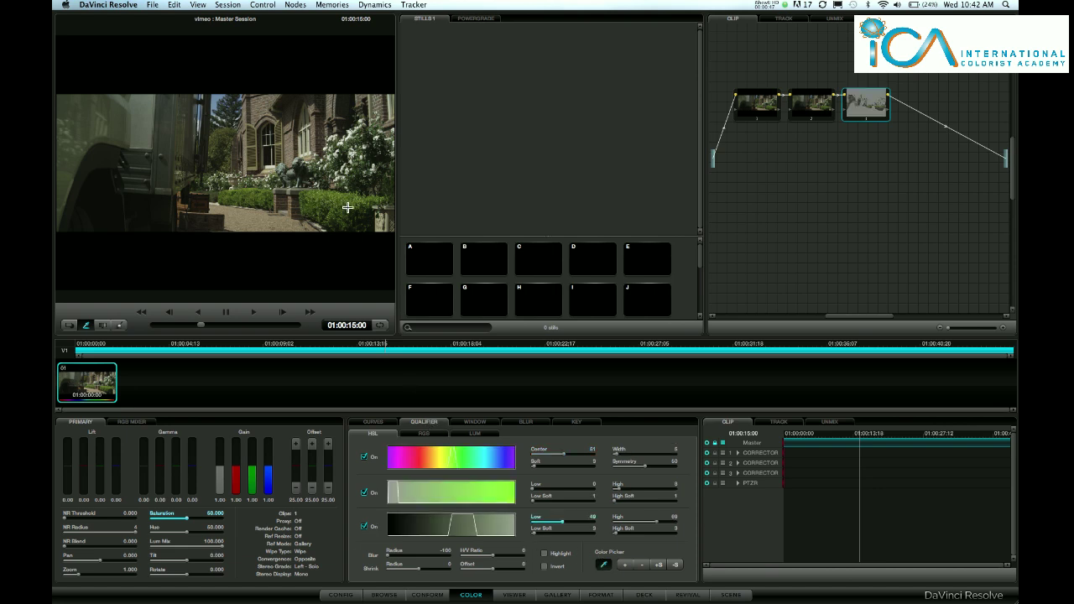
left_click(546, 555)
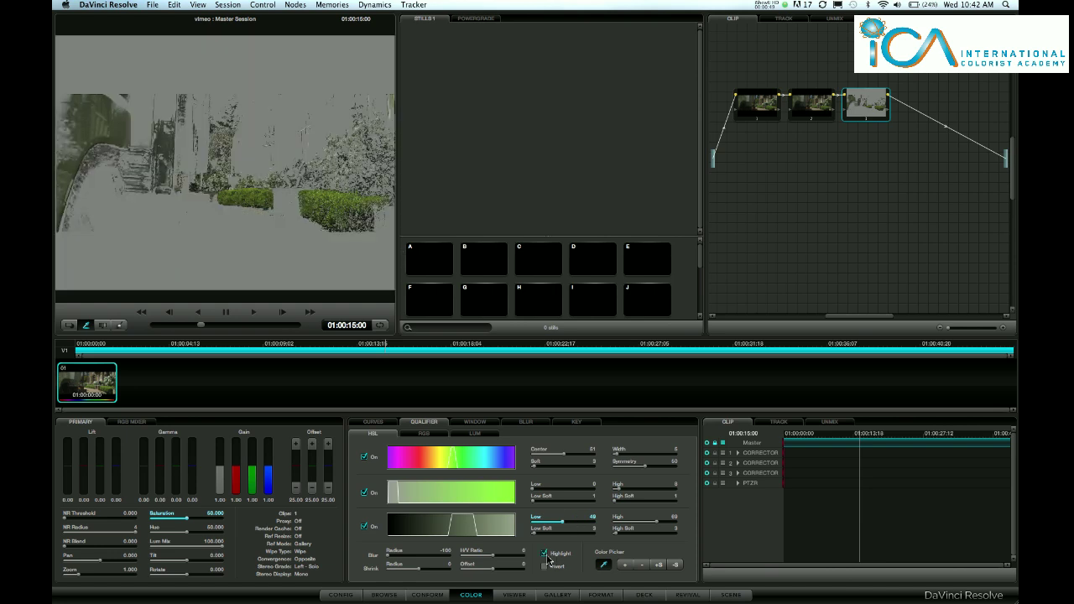
left_click(545, 555)
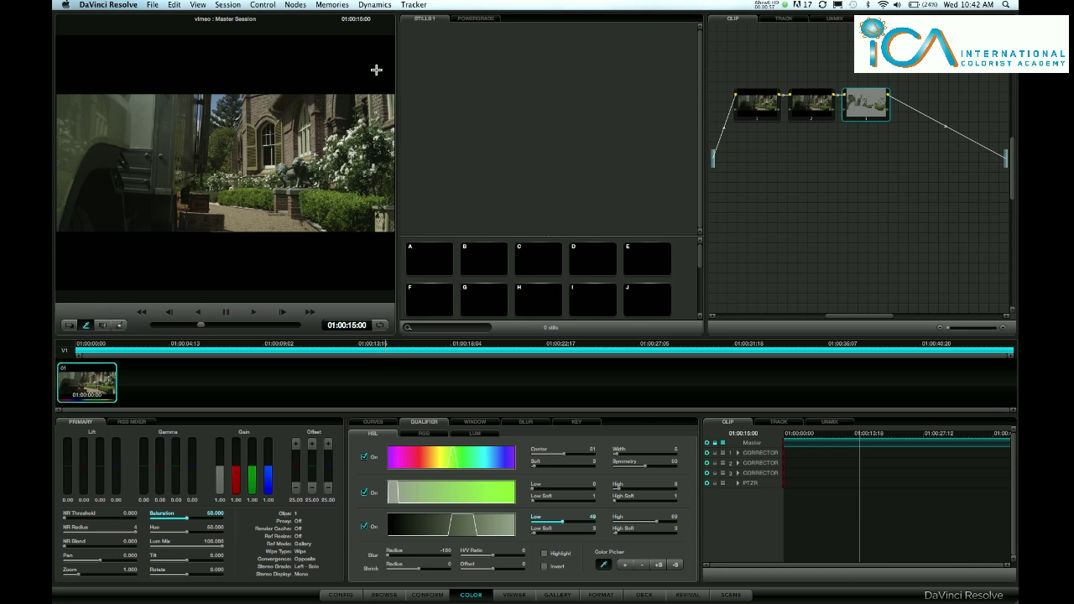
Step: Set the keyframing mode to All/Color/PTZR from the Session menu
left_click(228, 6)
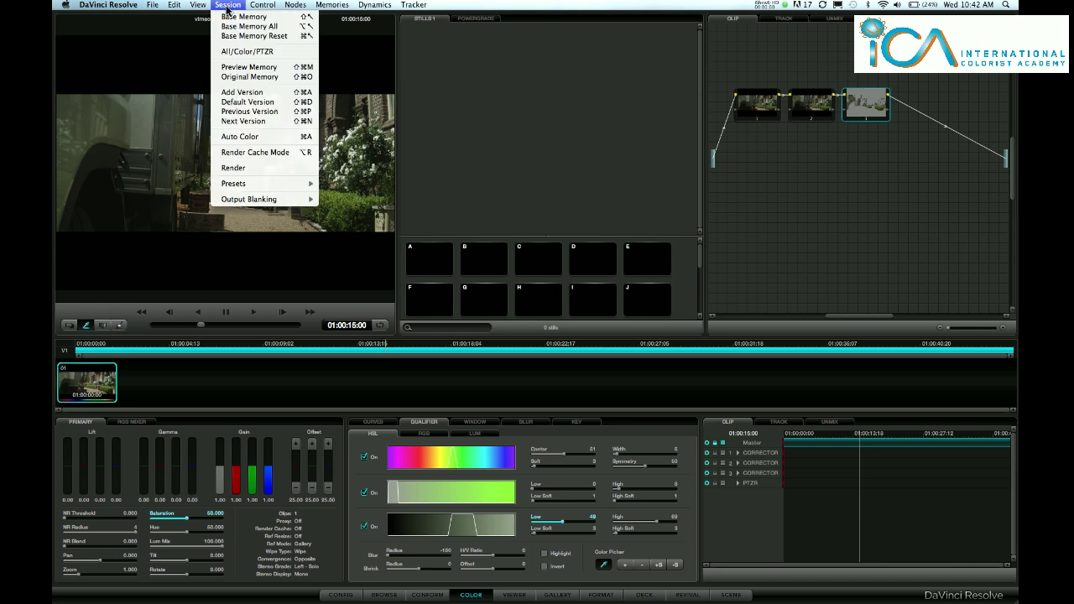
left_click(247, 53)
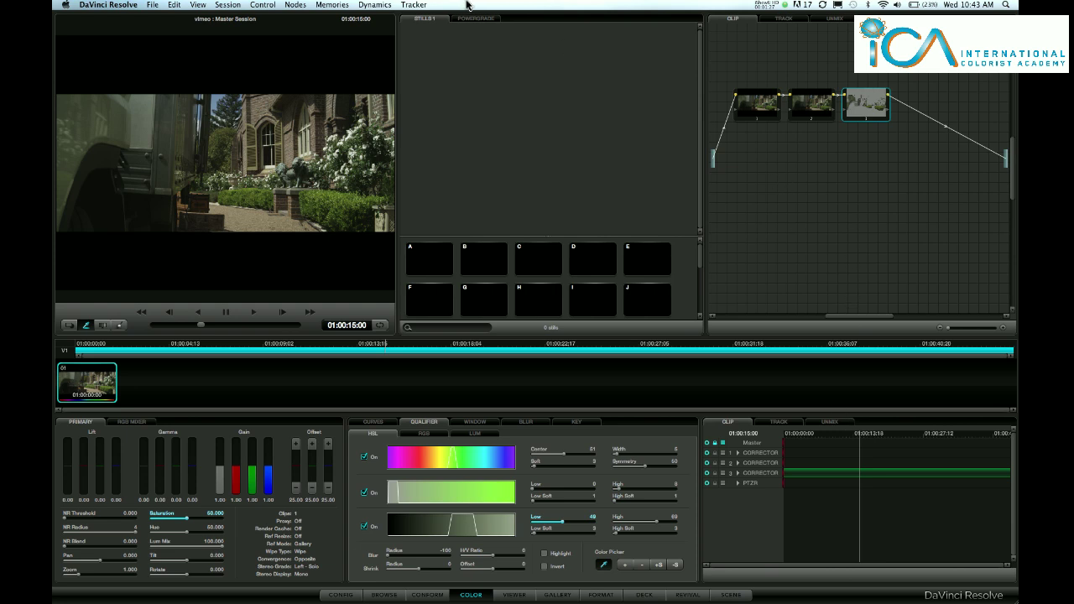
Step: Stop playback at 01:00:18:14 and start a dynamic there
left_click(364, 7)
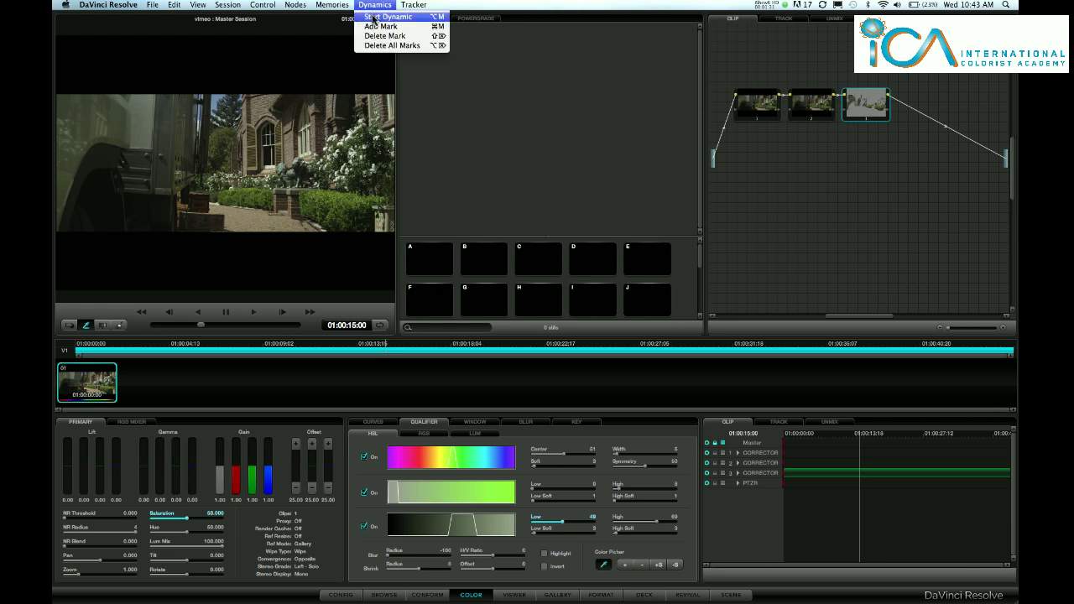
left_click(375, 25)
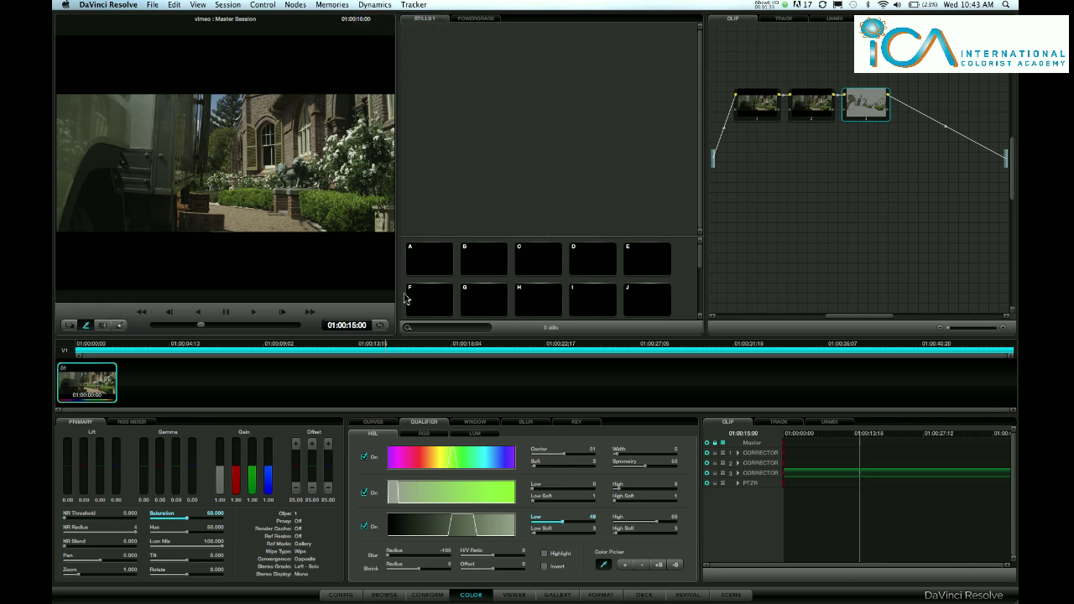
key("space")
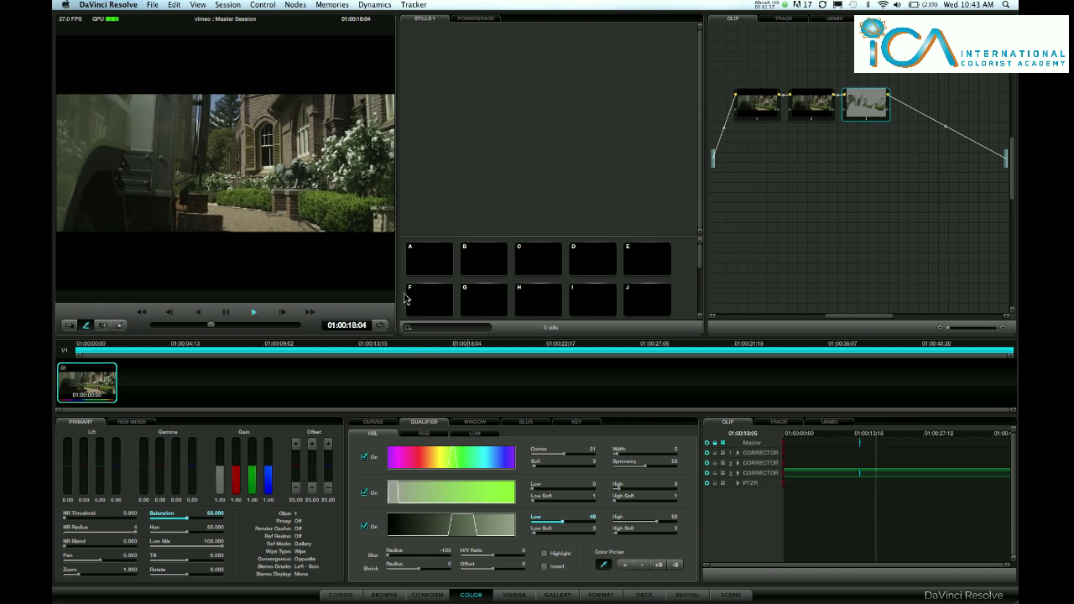
key("space")
key("ctrl+]")
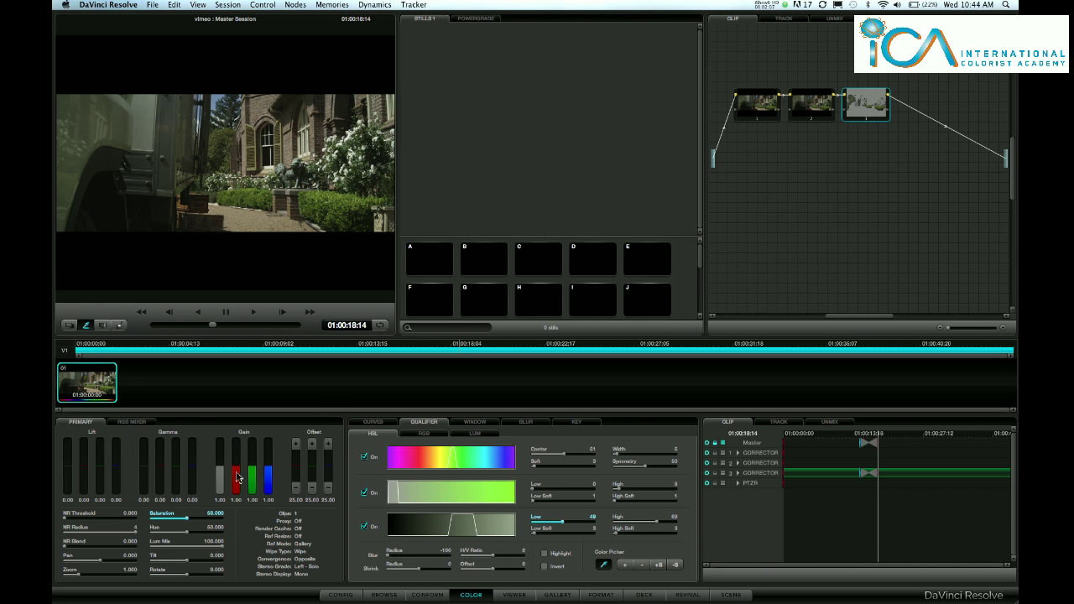
Step: Raise node 3's red gain to 1.79, then scrub back to preview the hedge reddening
left_click_drag(237, 476, 238, 414)
mouse_move(872, 440)
left_mouse_down()
mouse_move(850, 441)
mouse_move(892, 443)
mouse_move(855, 443)
left_mouse_up()
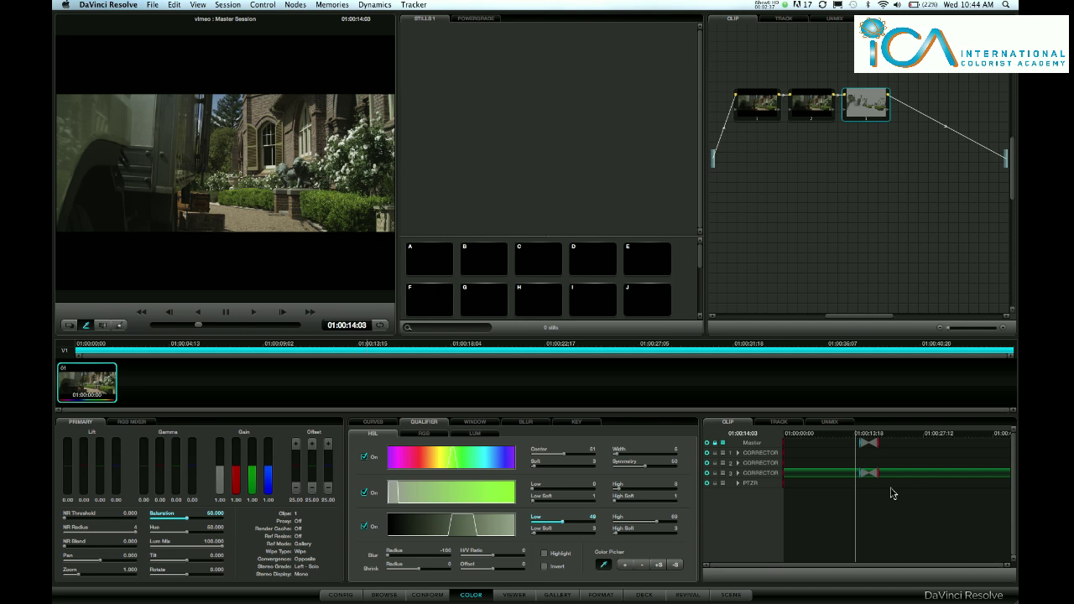
Step: Make the PTZR track active and add a dynamic from 01:00:10:21 to 01:00:25:02
left_click(222, 5)
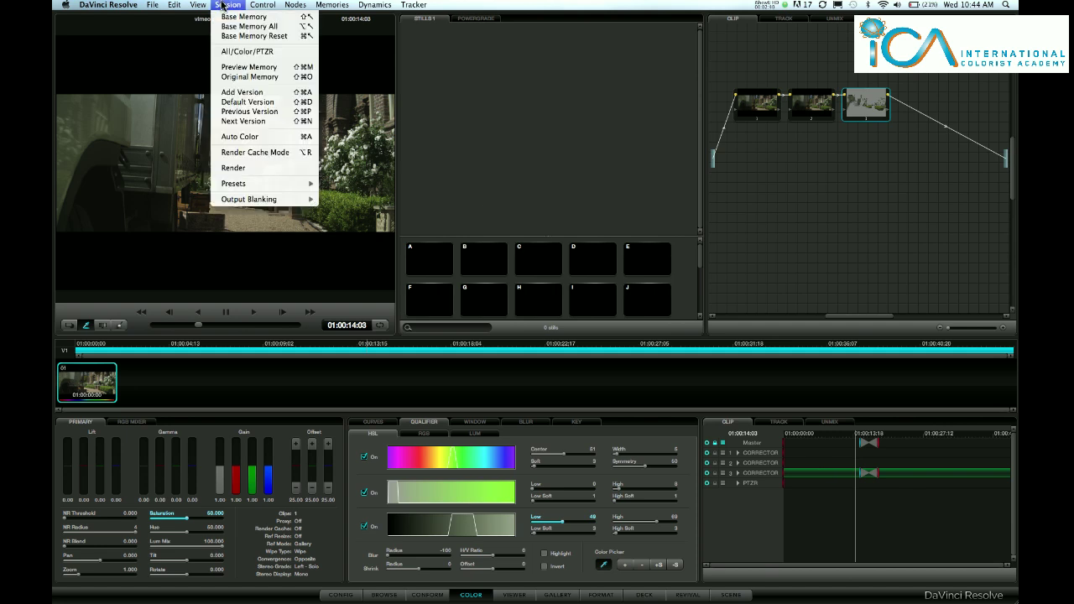
left_click(237, 53)
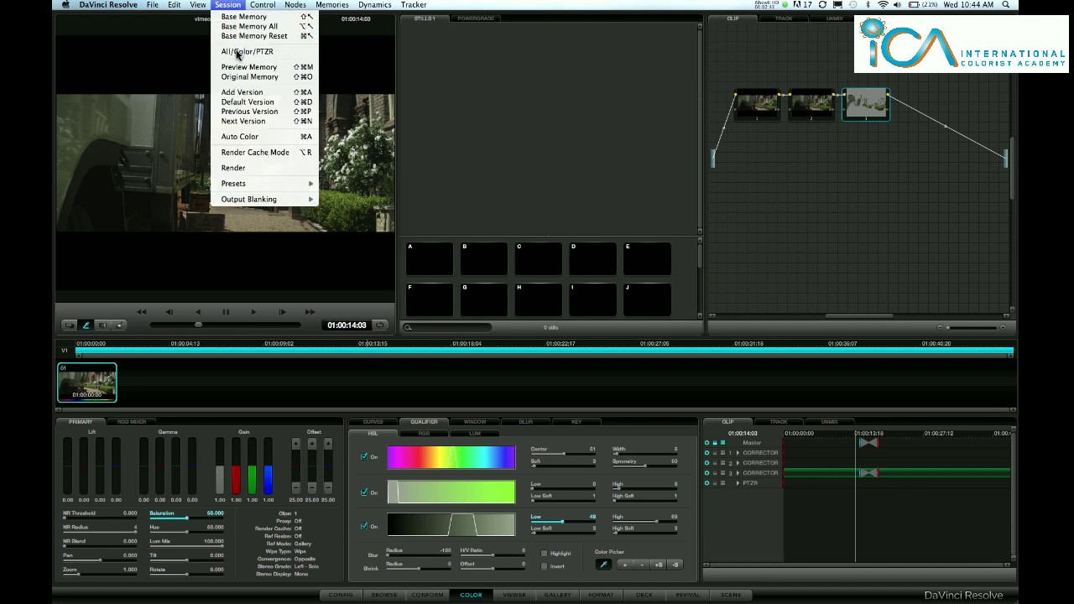
left_click(837, 438)
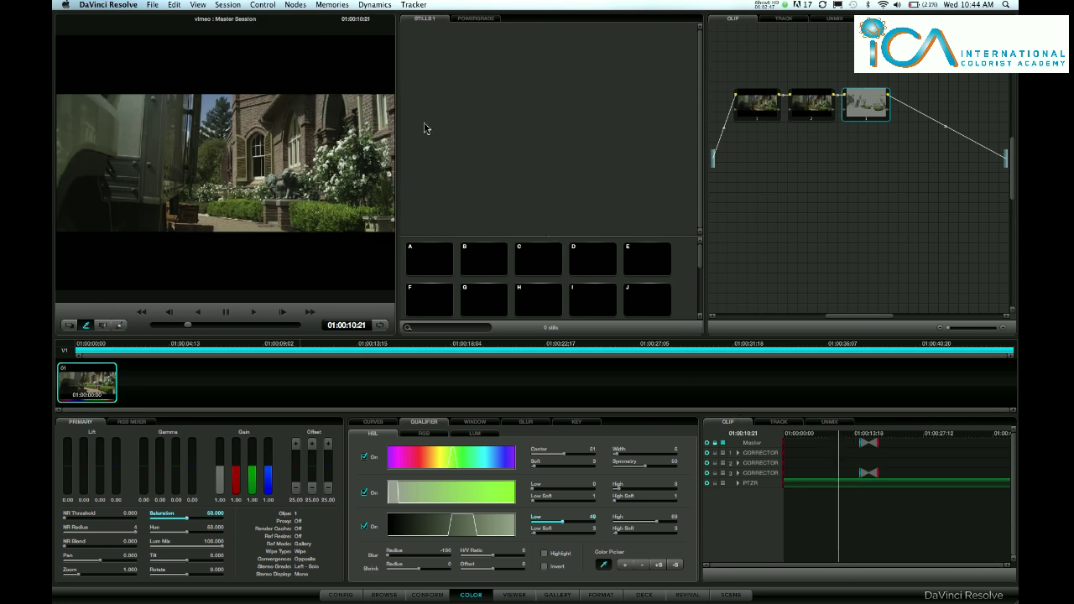
left_click(365, 7)
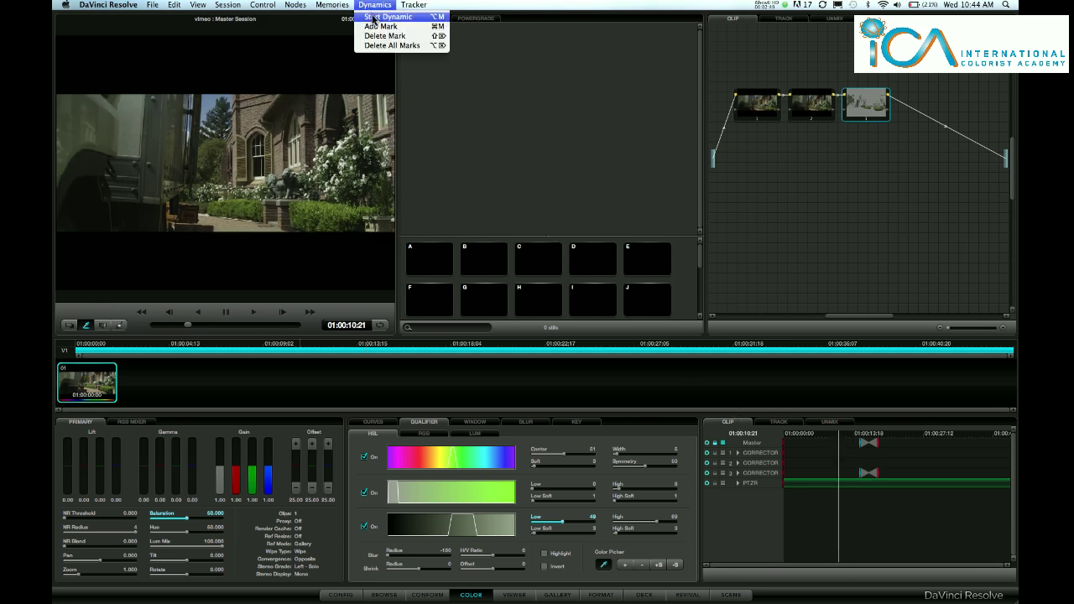
left_click(377, 17)
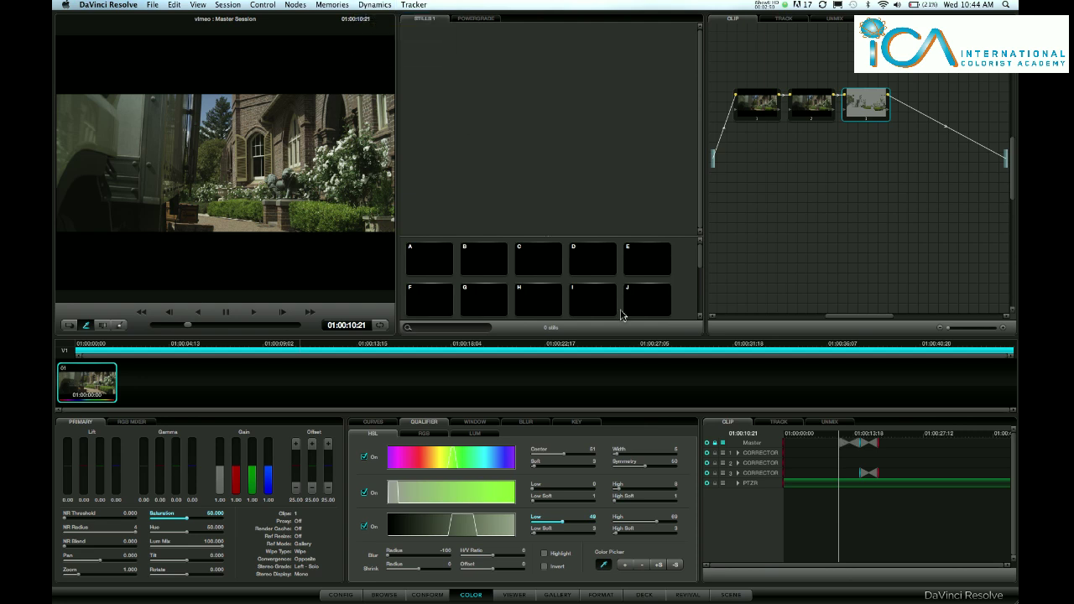
left_click(910, 437)
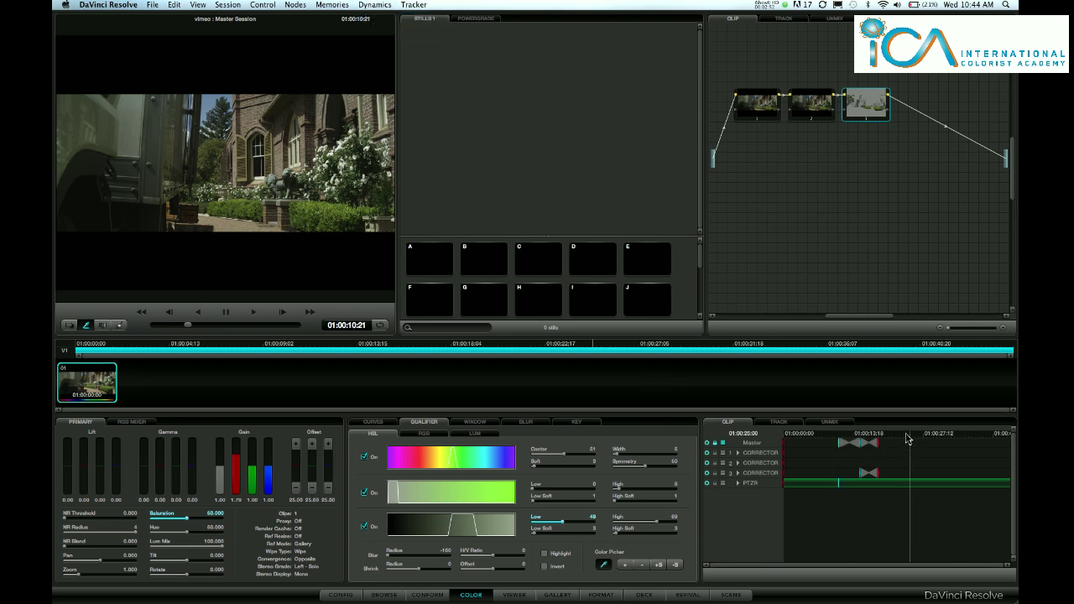
left_click(369, 6)
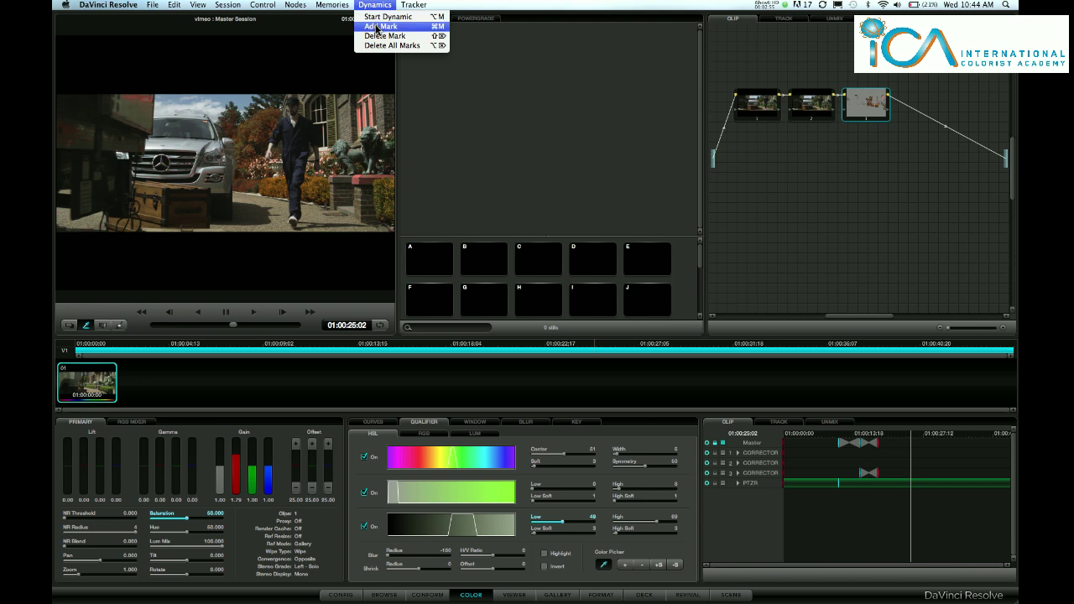
left_click(377, 27)
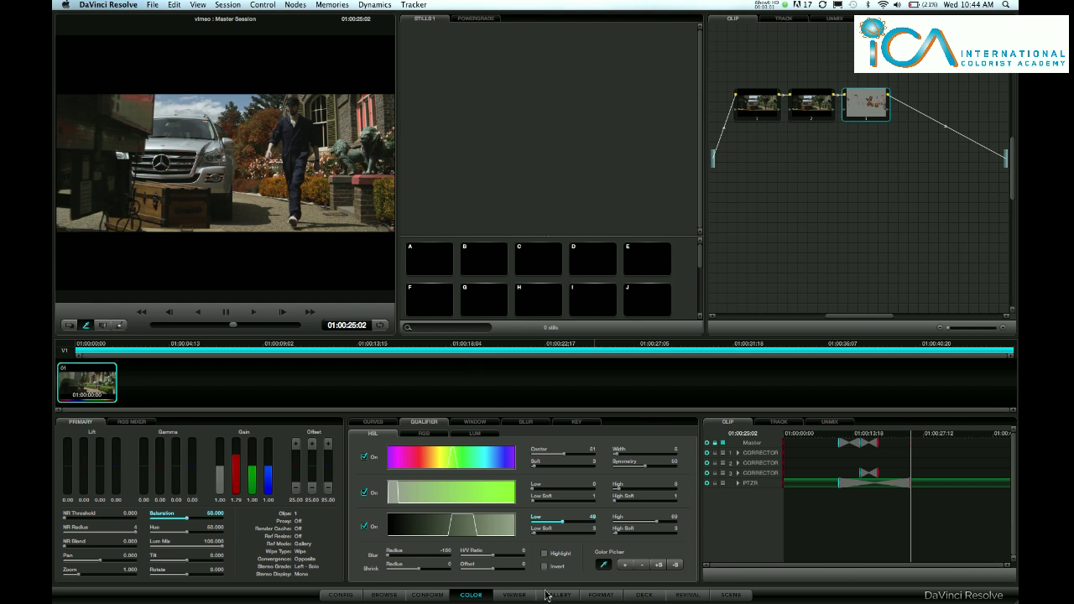
Step: Set the Input Transform zoom to 1.590 on the Format page, then return to Color
left_click(601, 595)
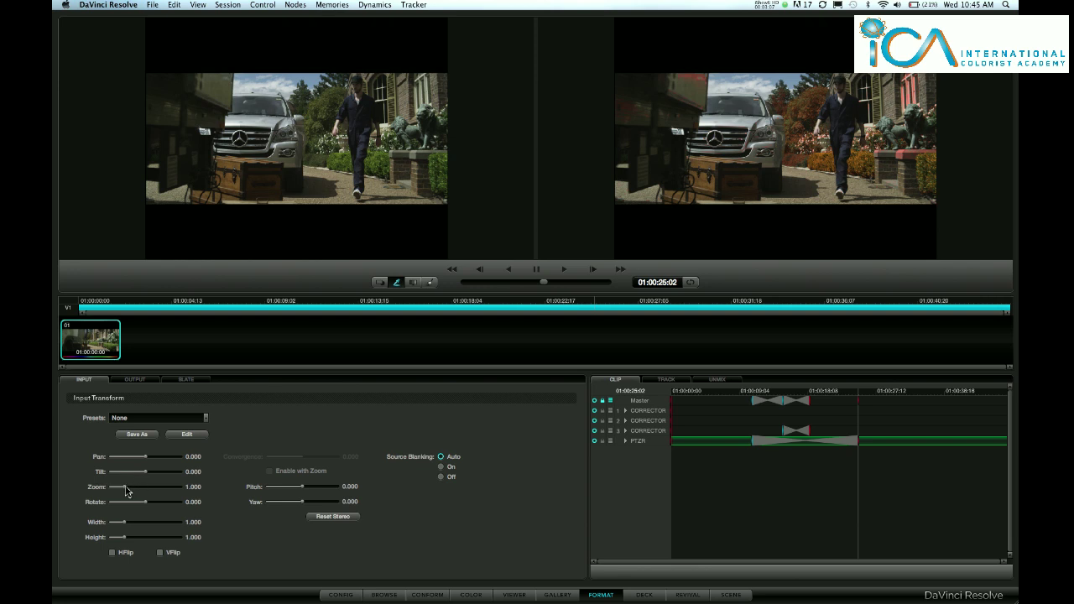
left_click_drag(126, 487, 134, 487)
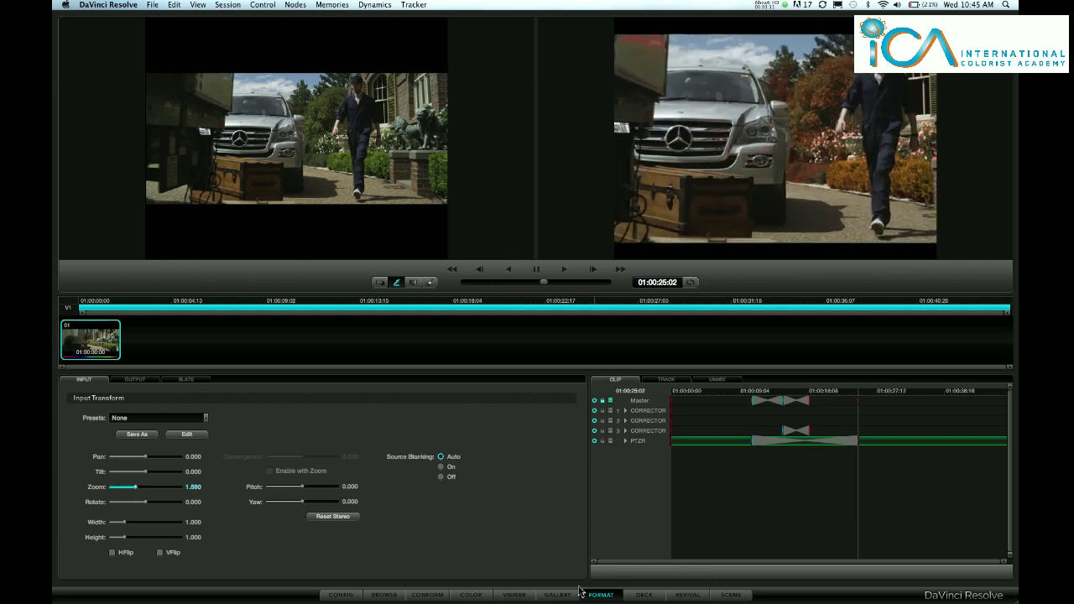
left_click(471, 595)
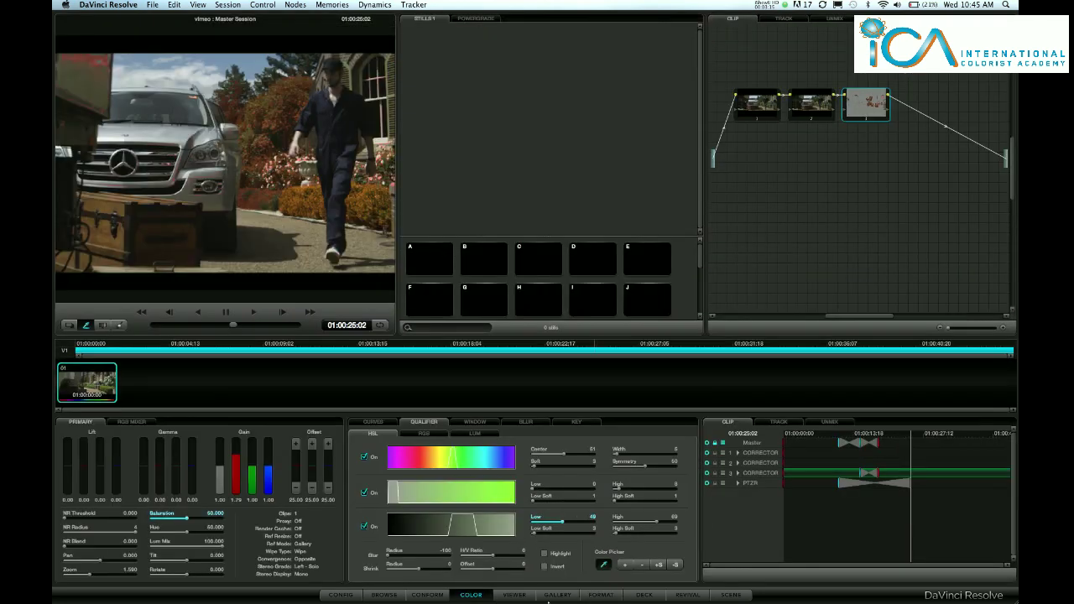
left_click(829, 435)
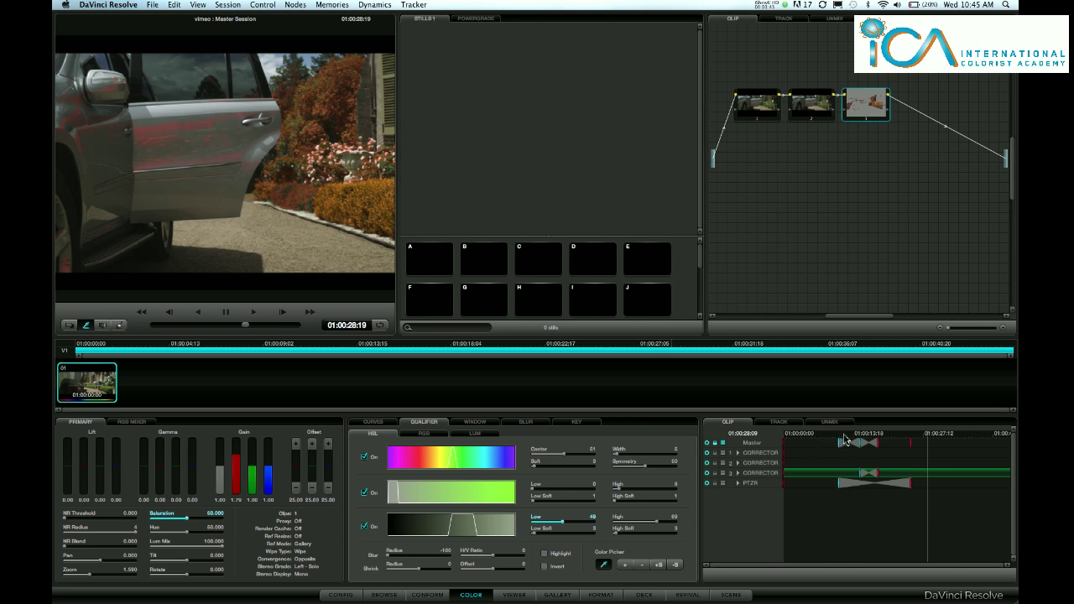
Step: Select the dynamic marks on the Master, corrector 3 and PTZR tracks and delete them
left_click(844, 439)
left_click_drag(843, 439, 835, 438)
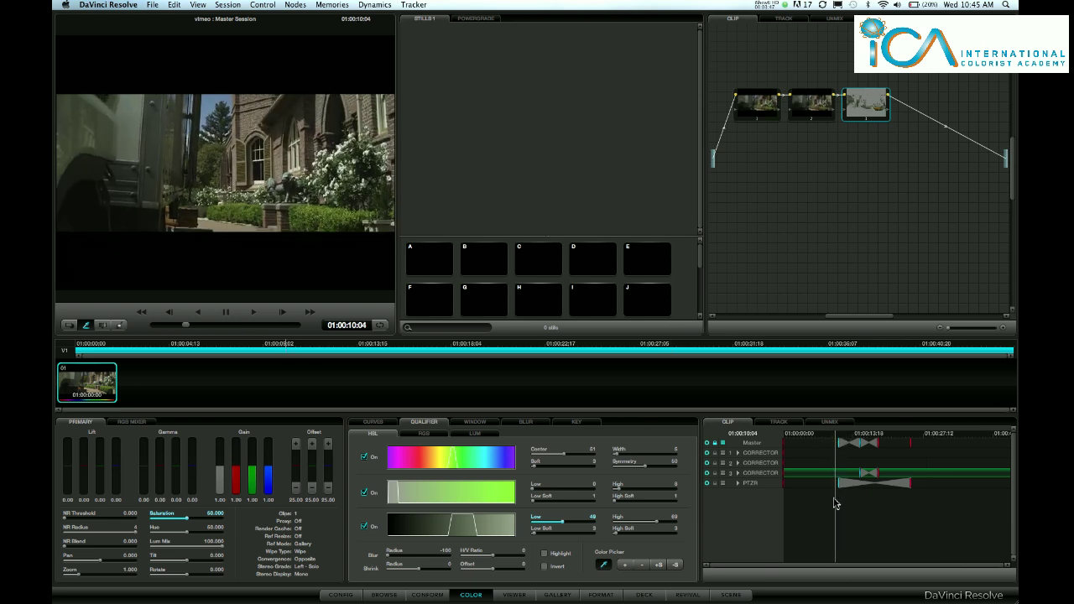
left_click(926, 518)
right_click(913, 490)
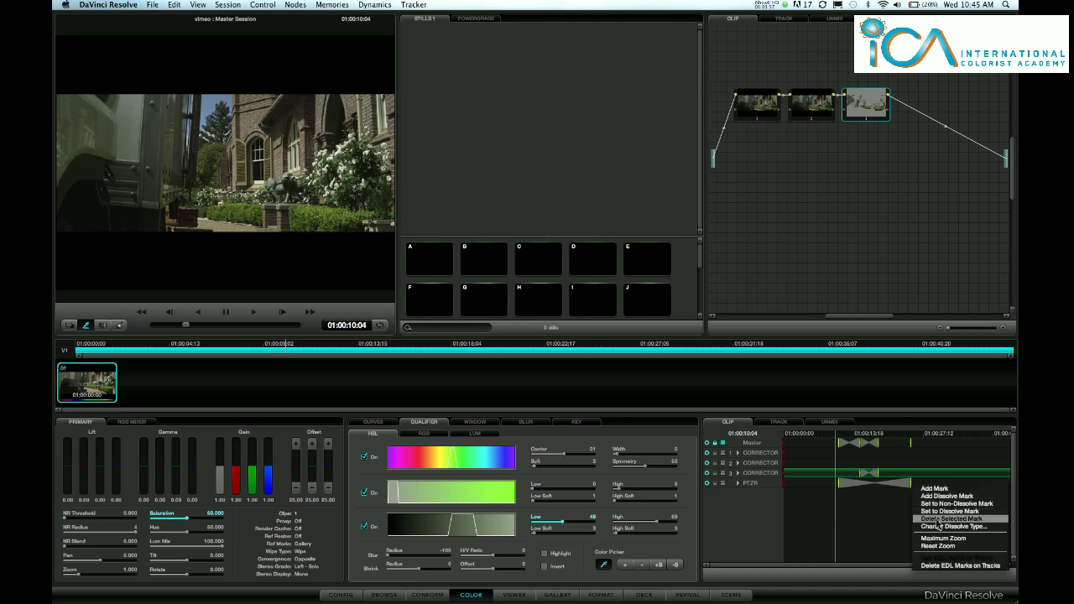
left_click(935, 518)
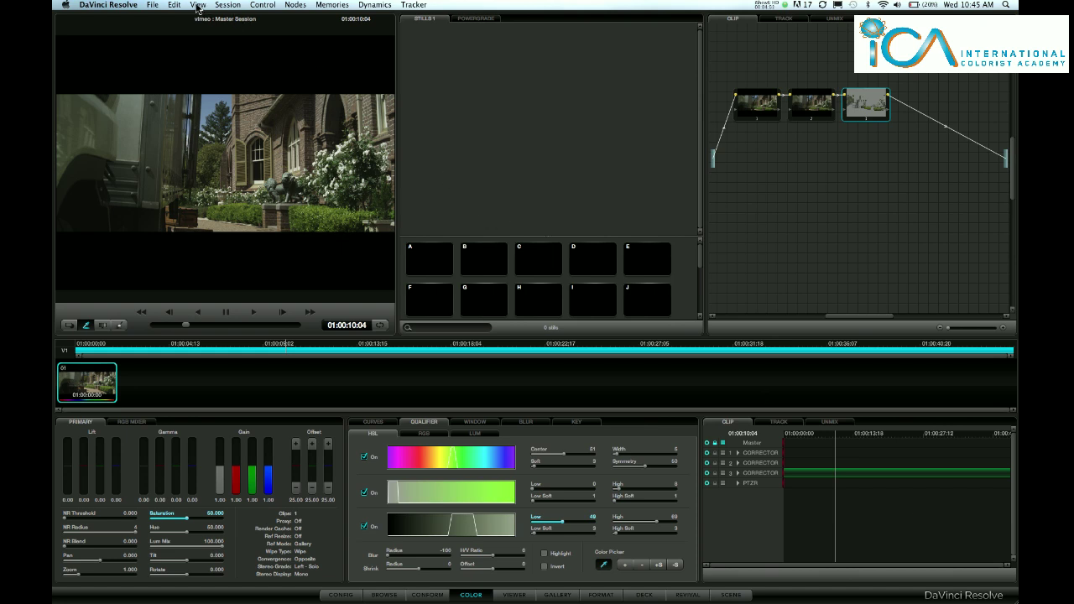
left_click(225, 7)
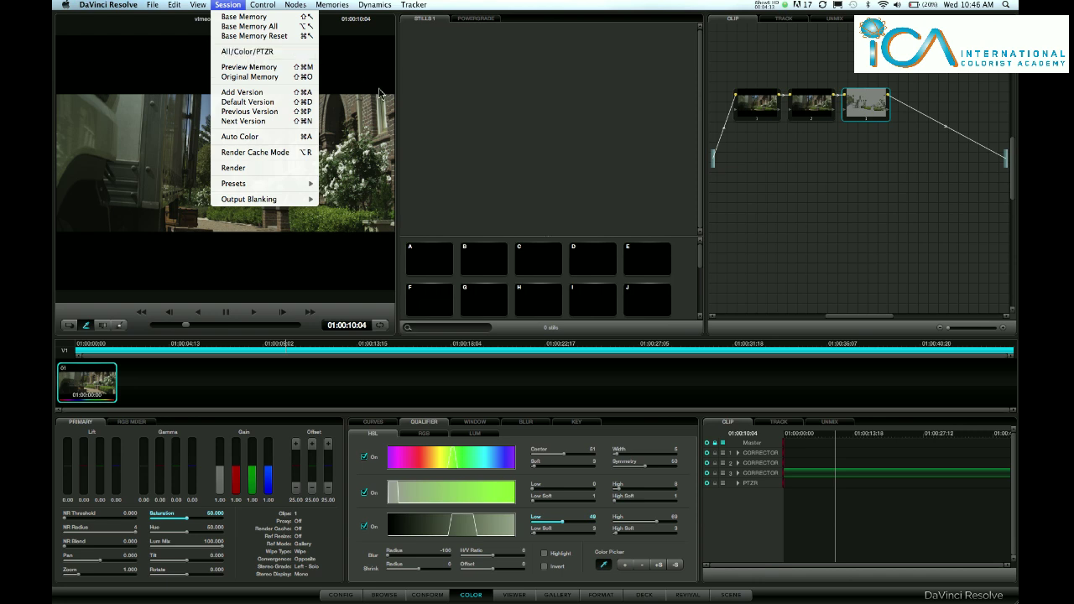
left_click(370, 54)
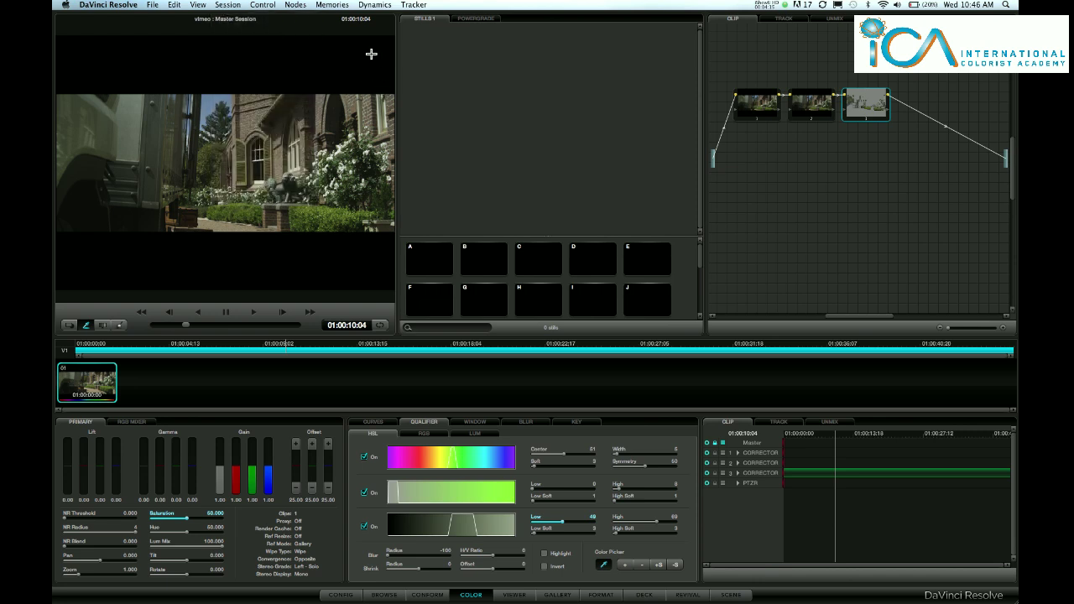